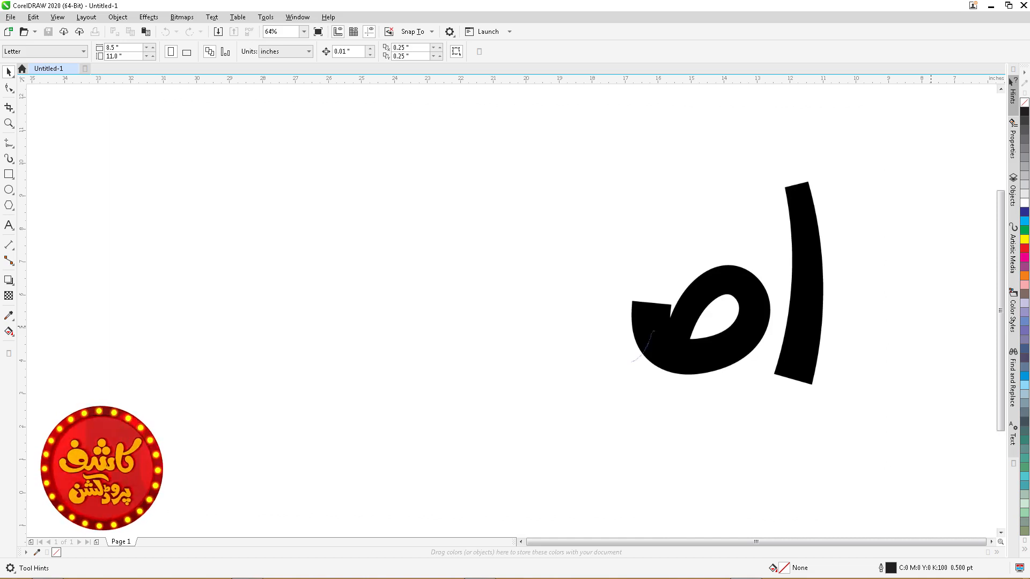
Step: Draw a narrow U-shaped thick stroke joined to the looped letter's left end and a shallow curved stroke above it
left_click_drag(604, 368, 571, 338)
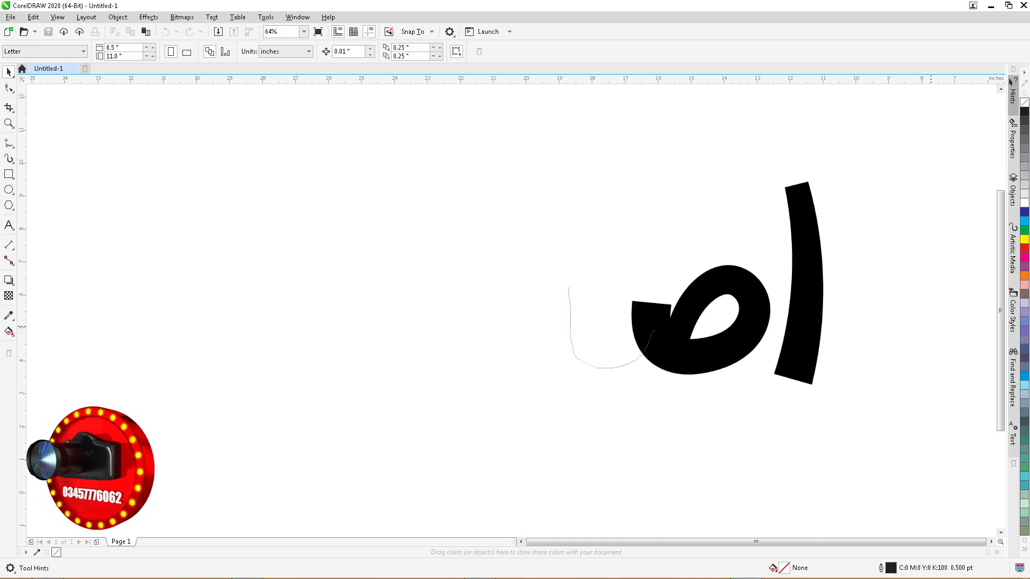
left_click_drag(569, 288, 568, 274)
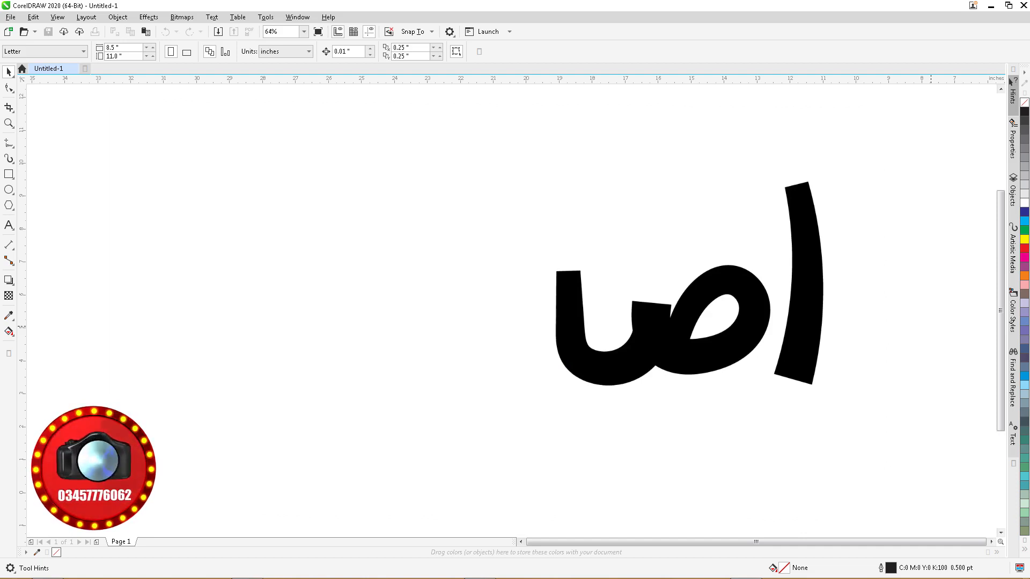
left_click_drag(569, 319, 586, 320)
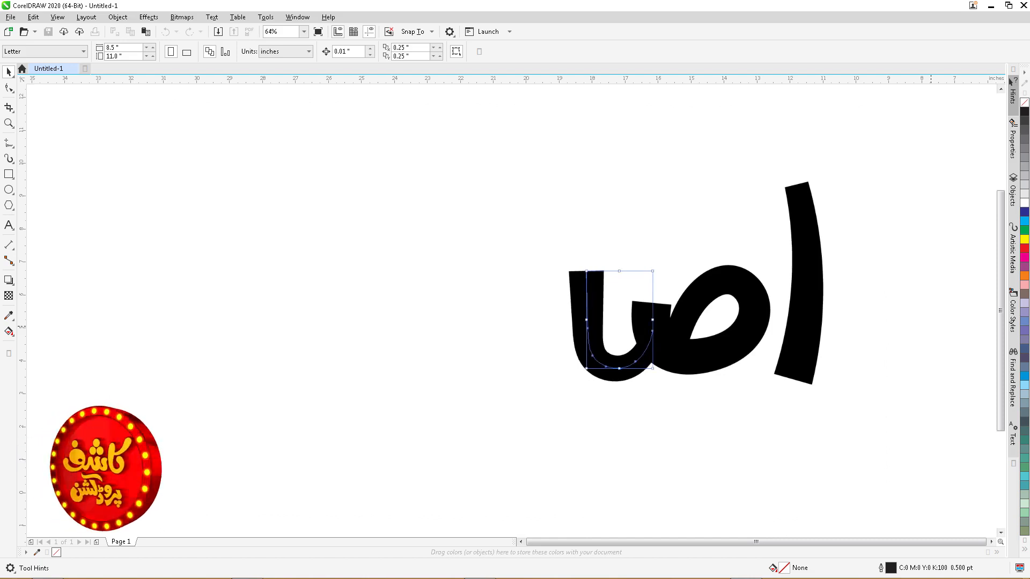
left_click_drag(586, 322, 613, 320)
key("Escape")
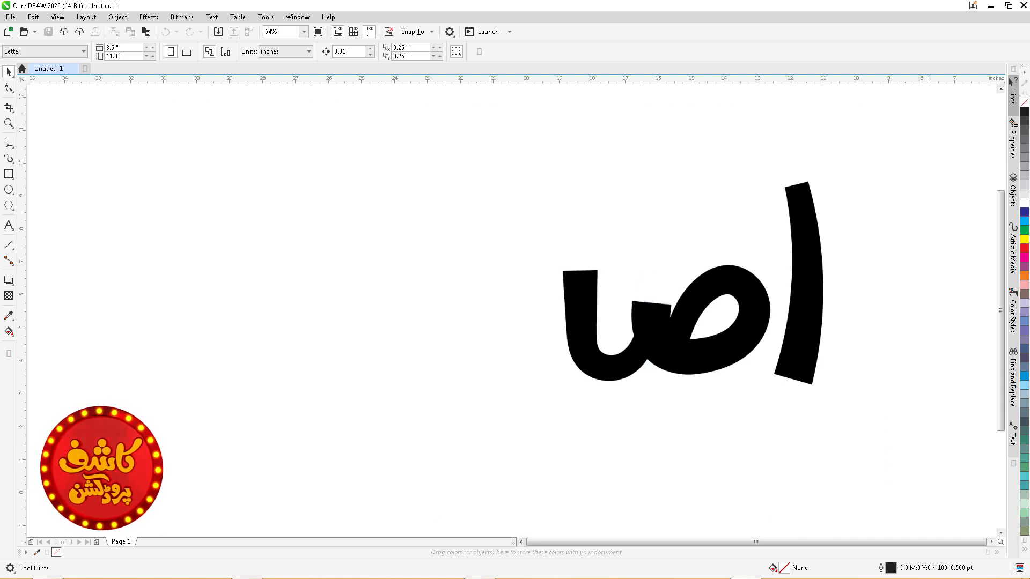
mouse_move(554, 232)
left_mouse_down()
mouse_move(615, 232)
mouse_move(639, 222)
left_mouse_up()
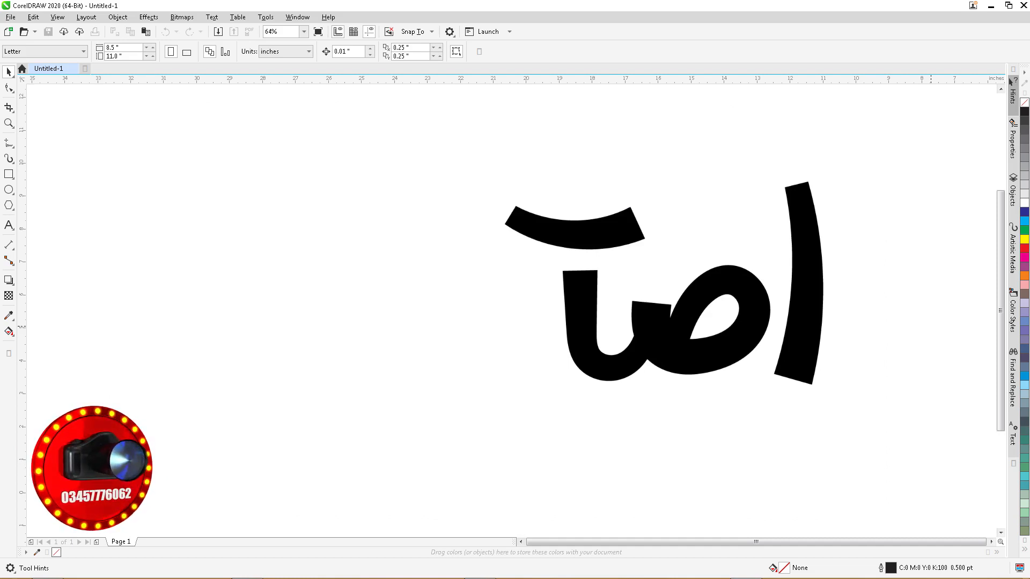
left_click_drag(637, 223, 615, 241)
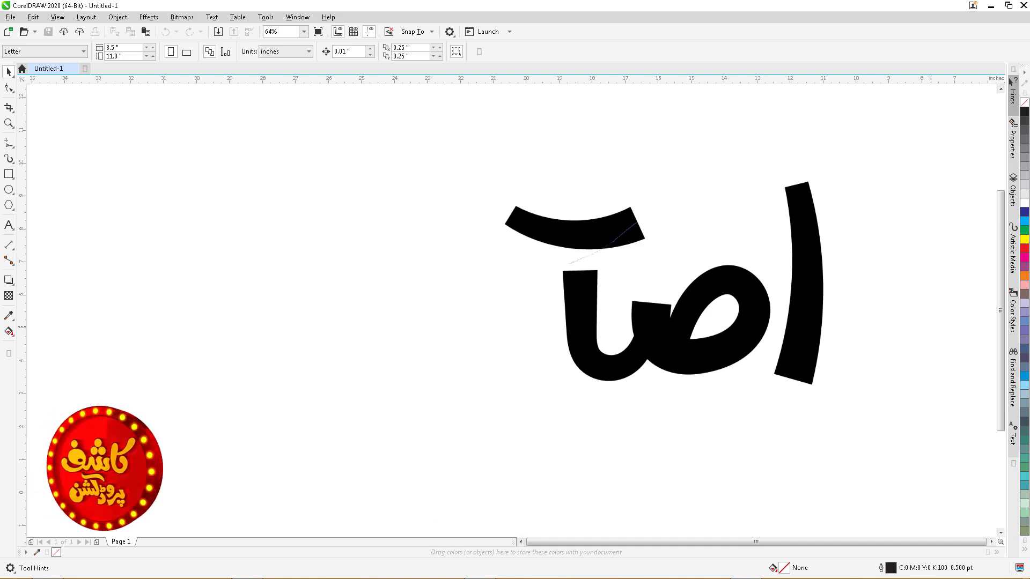
left_click_drag(556, 267, 556, 269)
key("ctrl+z")
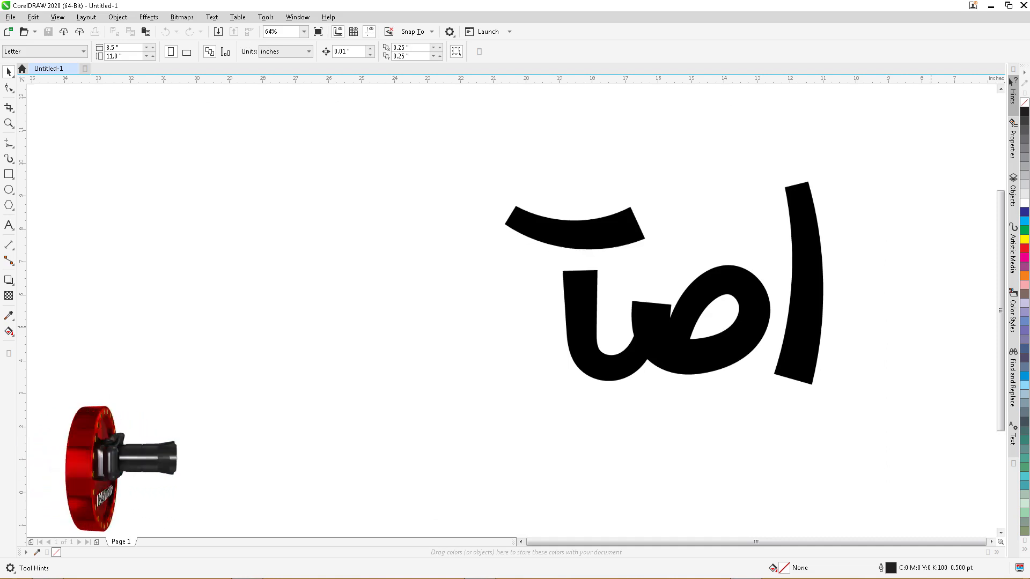
mouse_move(602, 245)
left_mouse_down()
mouse_move(534, 269)
mouse_move(489, 254)
mouse_move(472, 169)
left_mouse_up()
left_click_drag(472, 135, 471, 118)
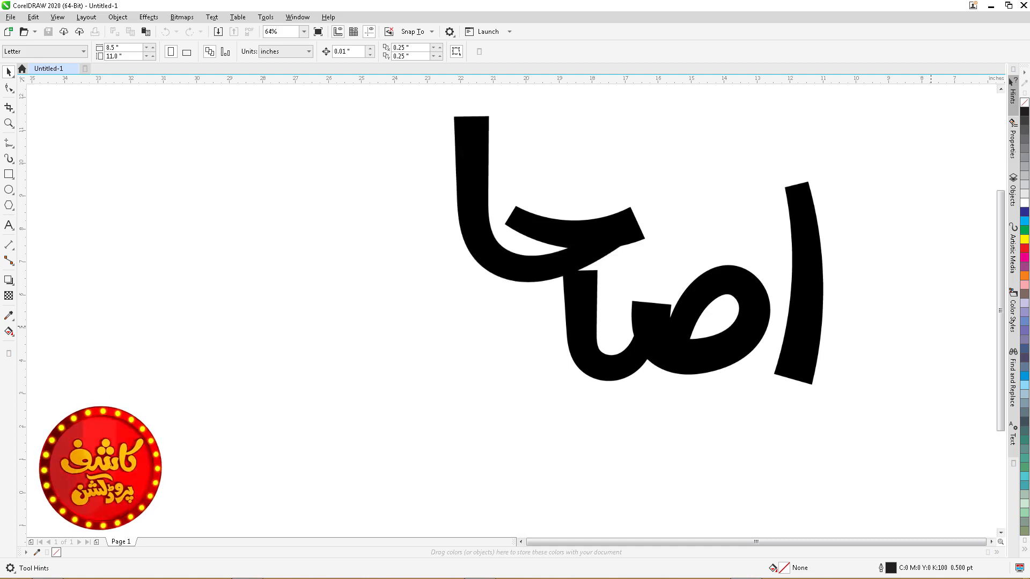
key("ctrl+z")
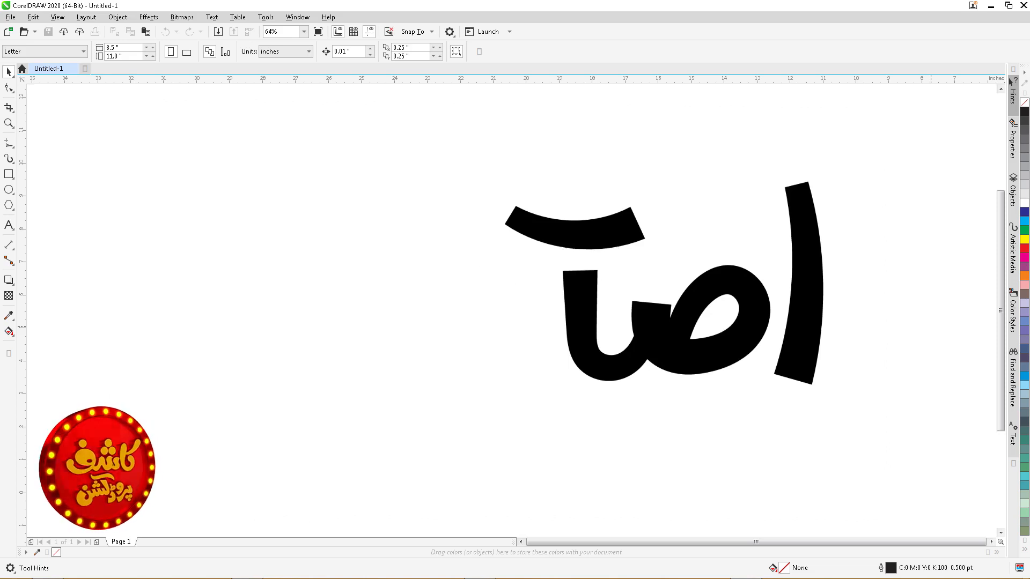
left_click_drag(505, 239, 488, 242)
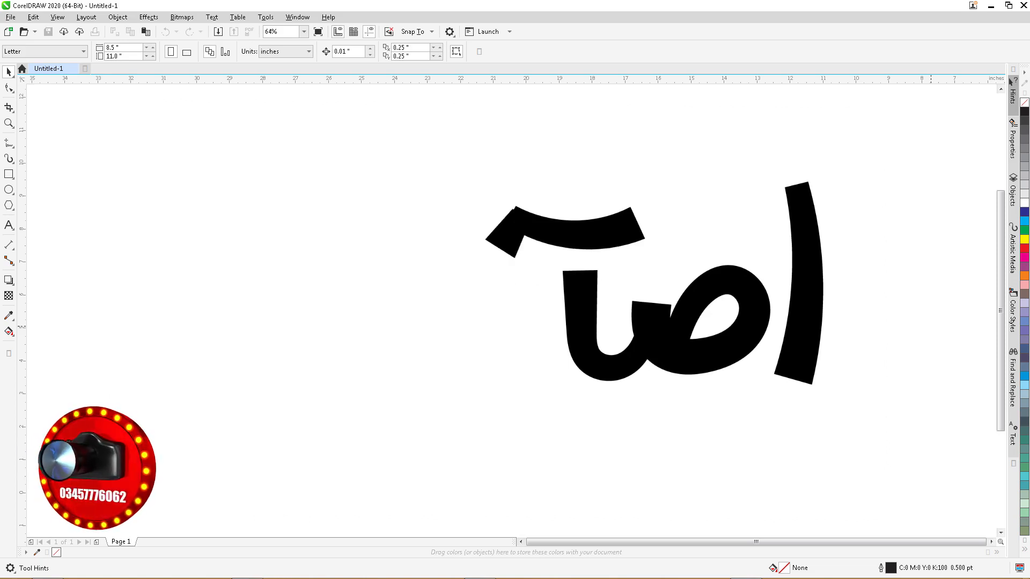
key("ctrl+z")
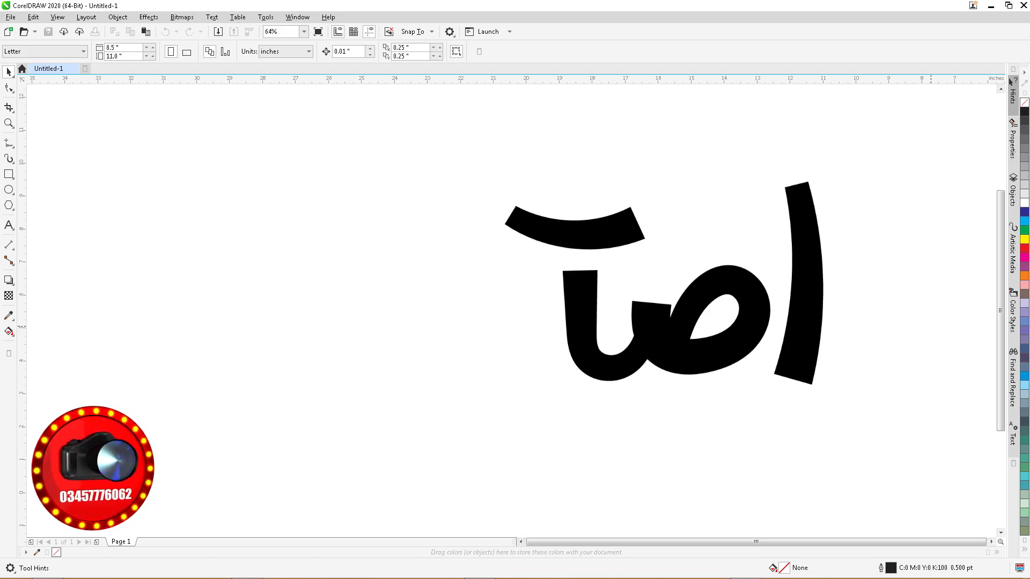
Step: Draw a short downward stroke from the left end of the shallow curved stroke to form the head of ح
mouse_move(516, 219)
left_mouse_down()
mouse_move(518, 262)
mouse_move(516, 247)
left_mouse_up()
key("Escape")
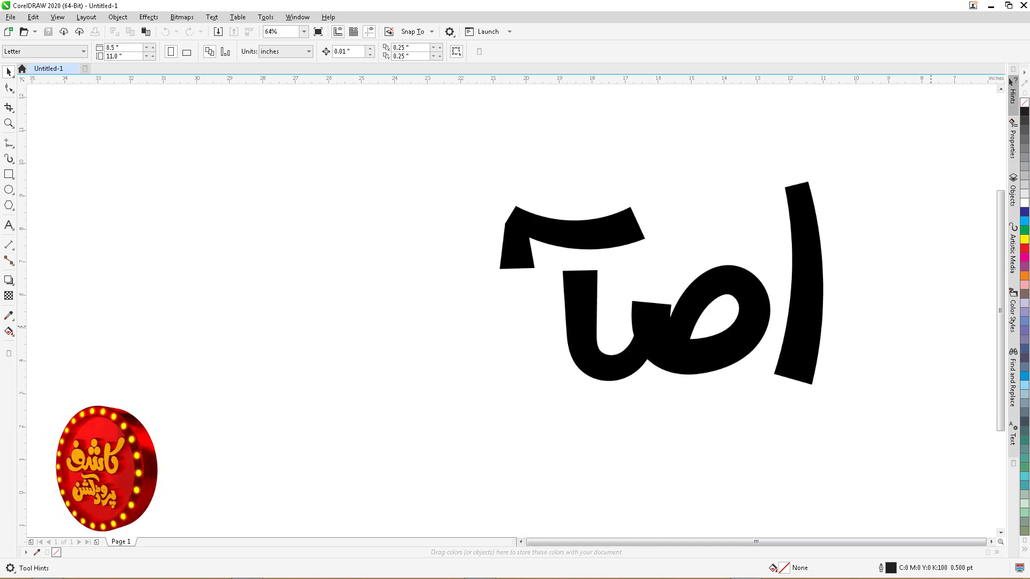
Step: Shorten the upright arm of the U-shaped stroke by moving its upper end down
mouse_move(487, 190)
left_mouse_down()
mouse_move(558, 238)
mouse_move(587, 278)
left_mouse_up()
left_click(581, 301)
key("Down")
key("Down")
key("Down")
key("Down")
key("Down")
key("Down")
key("Down")
key("Down")
key("Down")
key("Down")
key("Down")
key("Down")
key("Down")
key("Down")
key("Down")
key("Down")
key("Down")
key("Down")
key("Down")
key("Down")
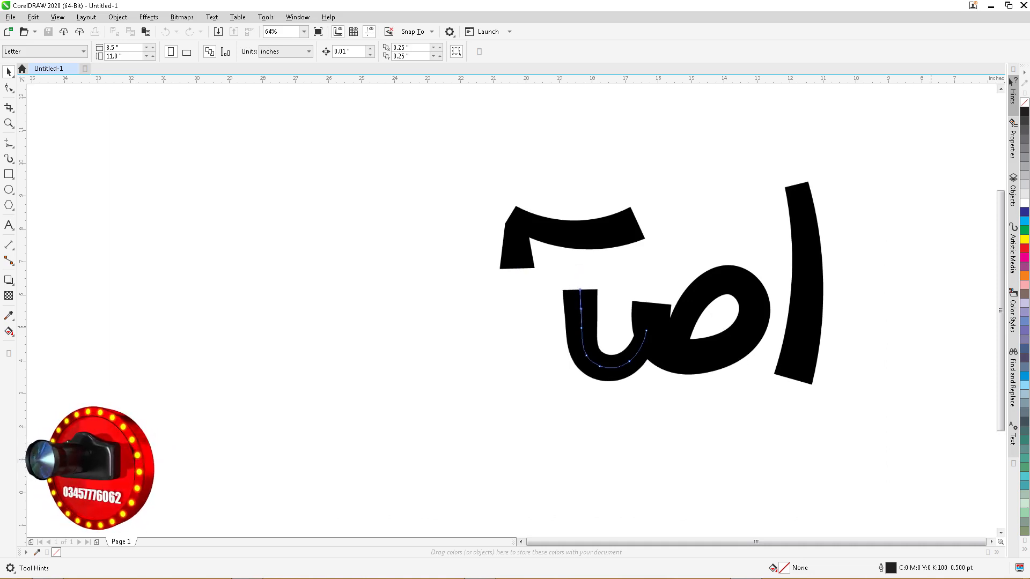
key("Escape")
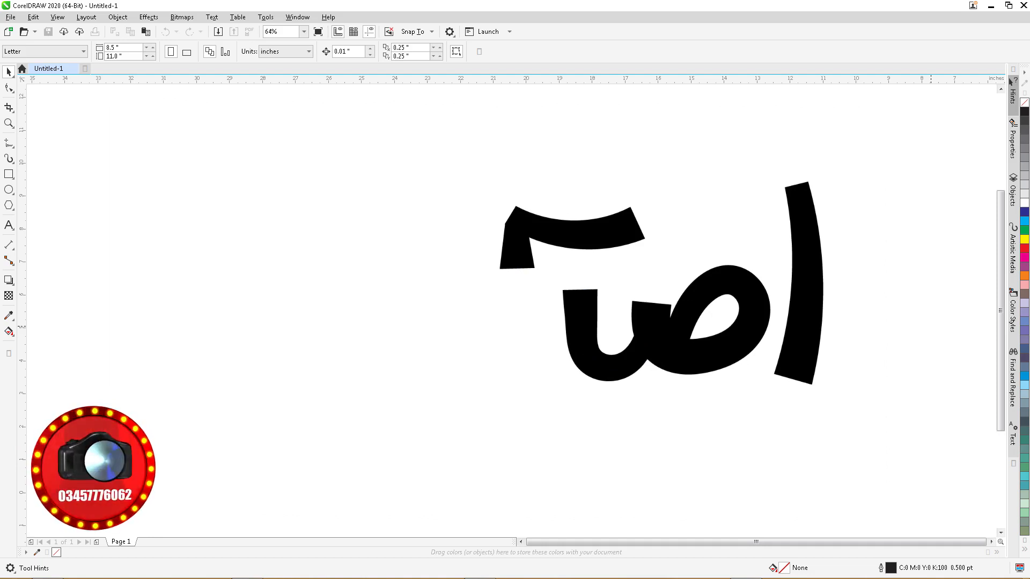
Step: Move the two strokes of the ح head together slightly down and rotate them clockwise
left_click_drag(591, 199, 478, 246)
mouse_move(558, 234)
left_mouse_down()
mouse_move(557, 254)
mouse_move(556, 237)
left_mouse_up()
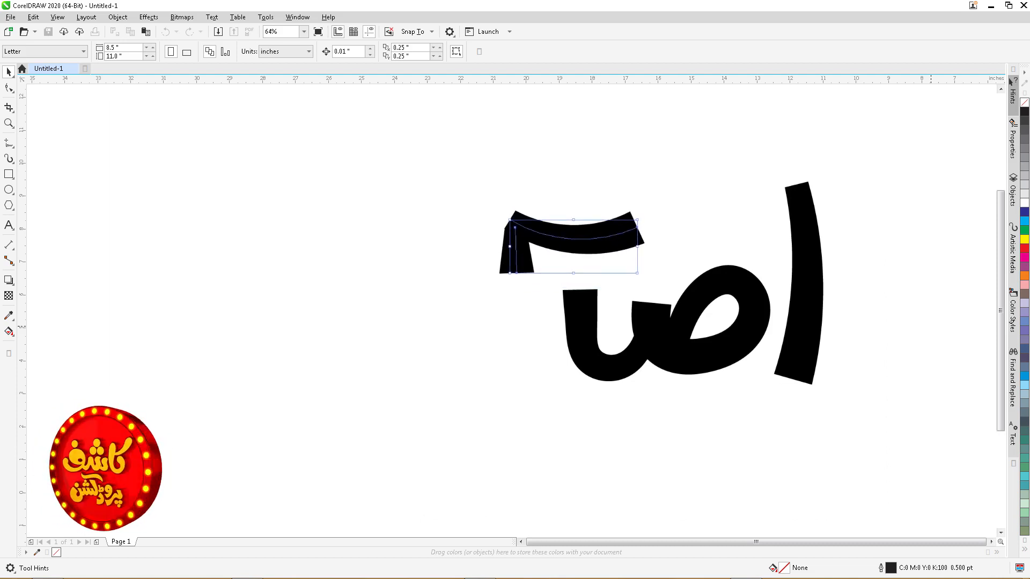
left_click_drag(646, 210, 653, 230)
left_click_drag(573, 246, 568, 243)
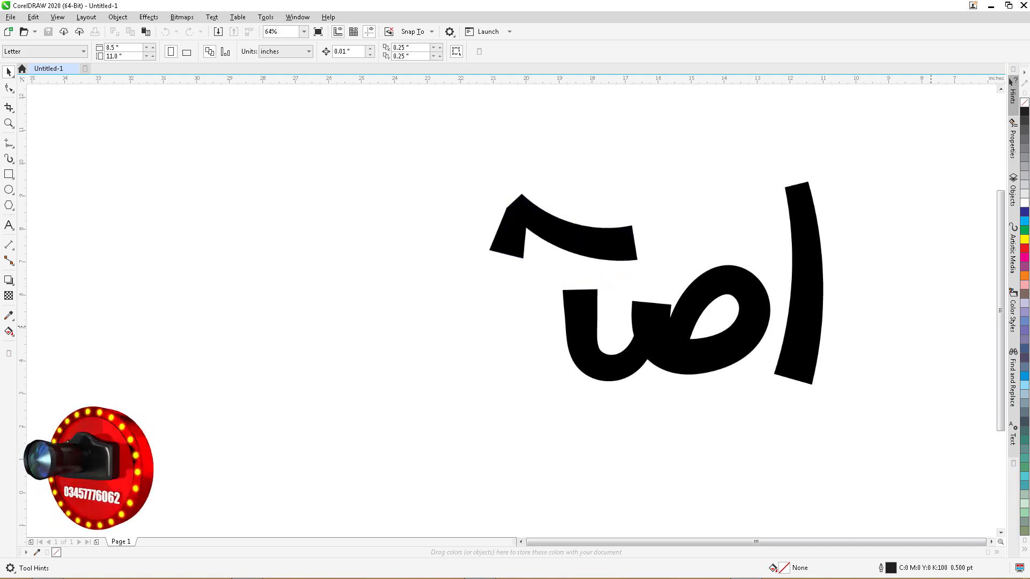
Step: Draw a long stroke from the right end of the ح head, curving under it and rising into a tall alif
mouse_move(610, 252)
left_mouse_down()
mouse_move(535, 298)
mouse_move(489, 289)
mouse_move(469, 262)
mouse_move(468, 161)
left_mouse_up()
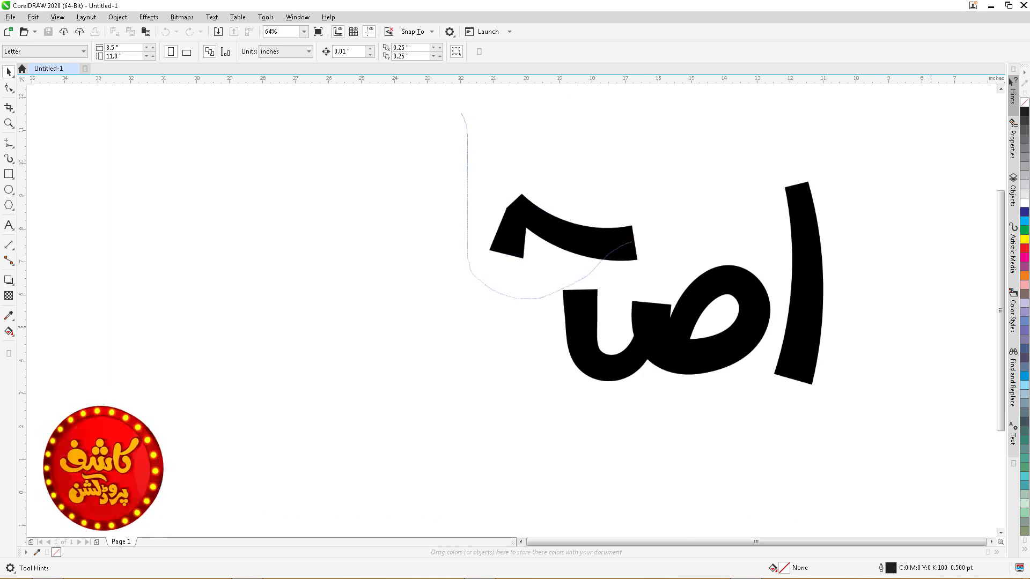
left_click_drag(461, 113, 461, 114)
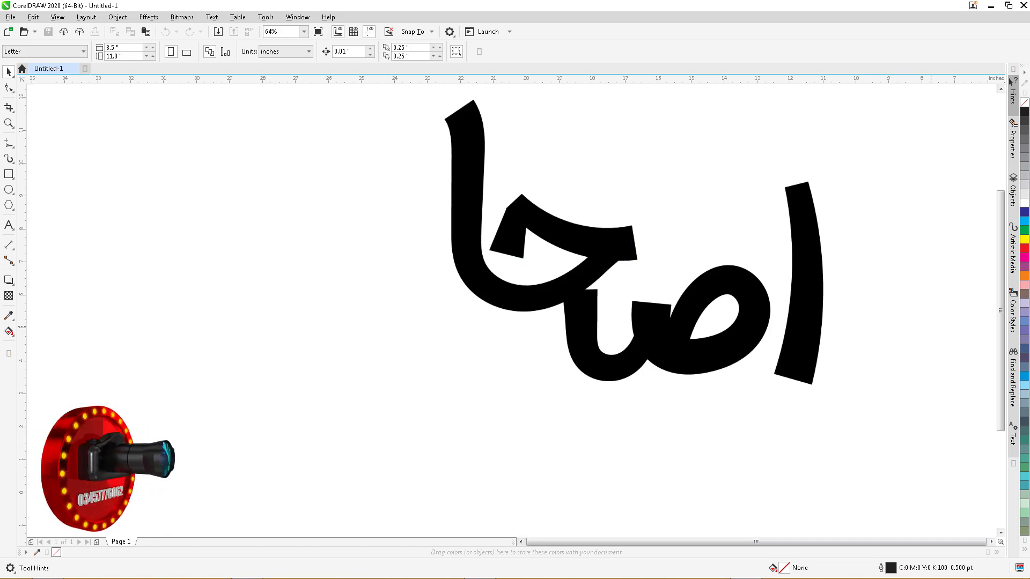
Step: Move the ح head and its joined alif stroke together to the right, resting the bowl on the U-shaped stroke's upper end
mouse_move(551, 175)
left_mouse_down()
mouse_move(524, 303)
mouse_move(508, 317)
mouse_move(553, 298)
left_mouse_up()
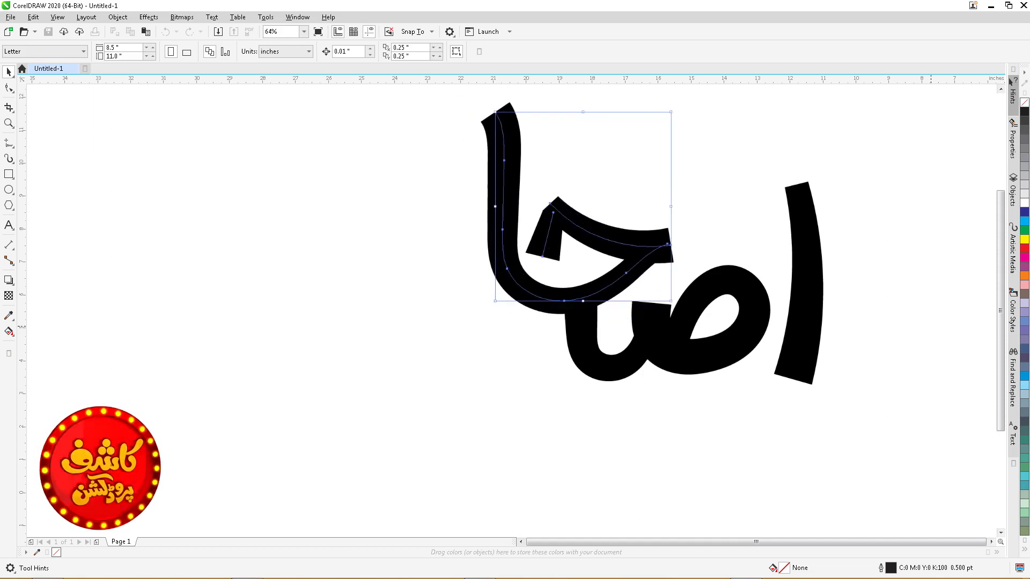
key("Right")
key("Right")
key("Right")
key("Right")
key("Right")
key("Right")
key("Right")
key("Right")
key("Right")
key("Right")
key("Right")
key("Right")
key("Right")
key("Right")
key("Right")
key("Right")
key("Right")
key("Right")
key("Right")
key("Right")
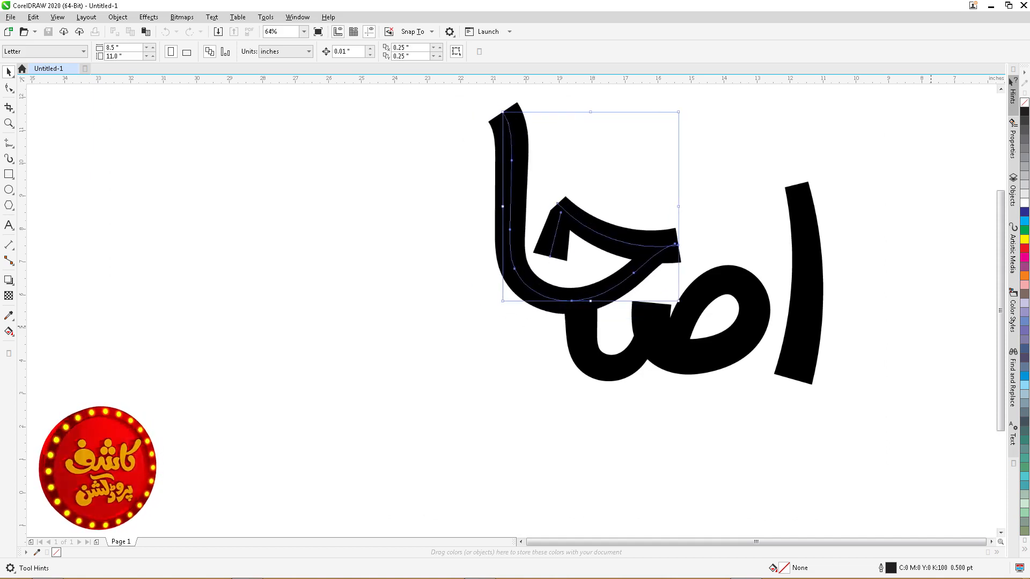
key("Left")
key("Left")
key("Left")
key("Left")
key("Left")
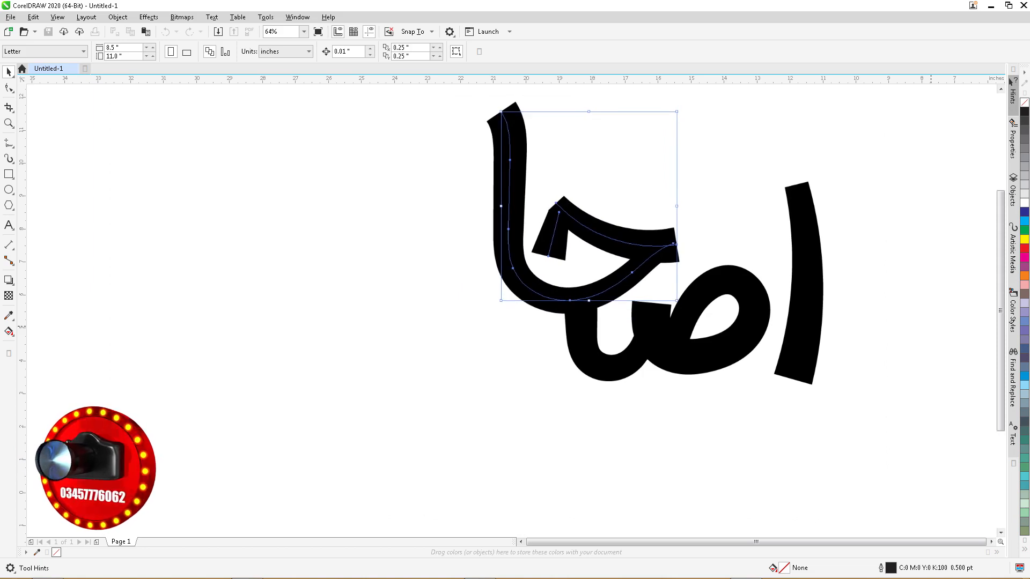
left_click_drag(569, 300, 579, 299)
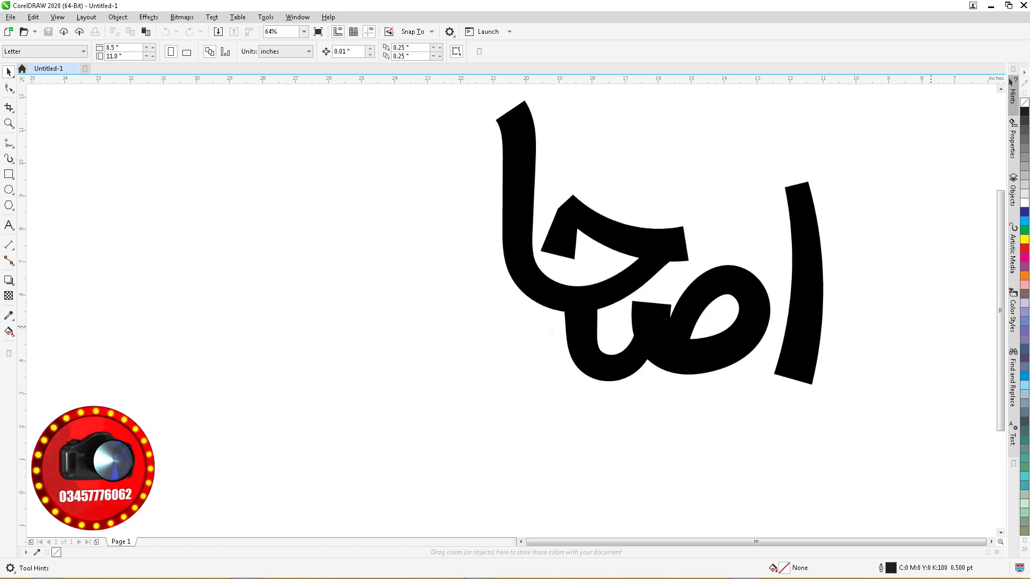
mouse_move(485, 340)
left_mouse_down()
mouse_move(446, 359)
mouse_move(409, 360)
mouse_move(392, 309)
left_mouse_up()
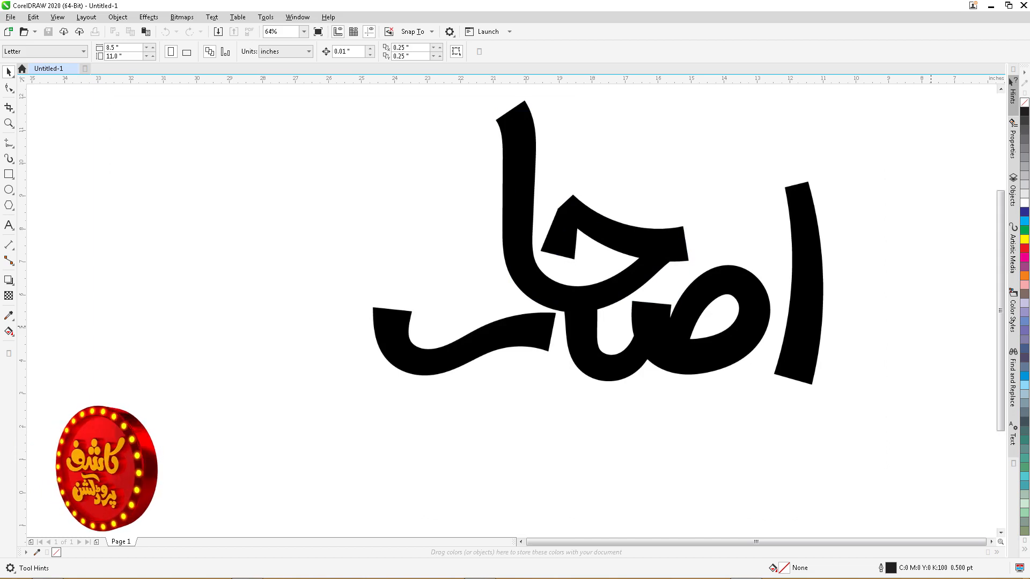
key("ctrl+z")
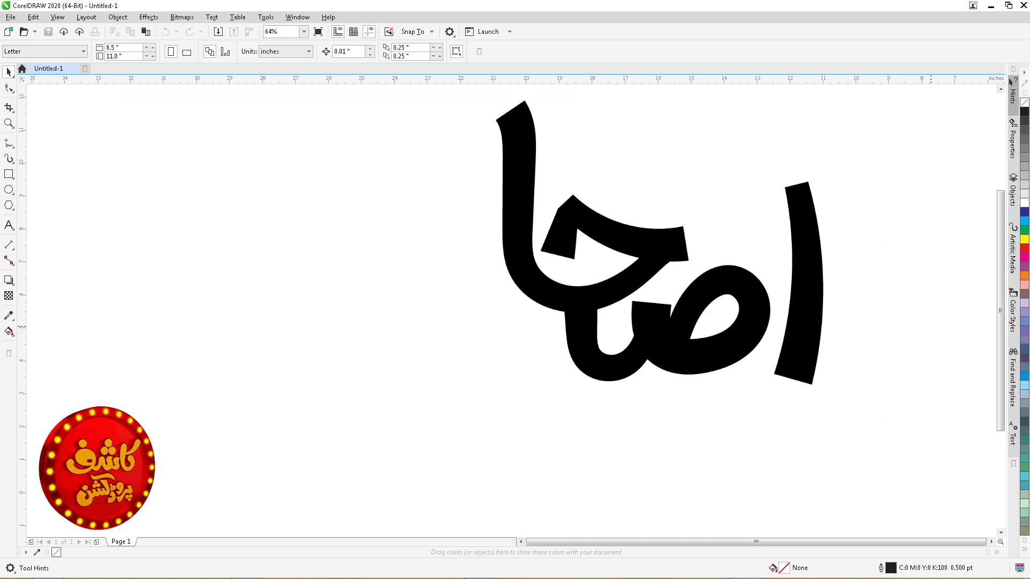
mouse_move(534, 333)
left_mouse_down()
mouse_move(406, 364)
mouse_move(382, 341)
mouse_move(378, 297)
left_mouse_up()
key("ctrl+z")
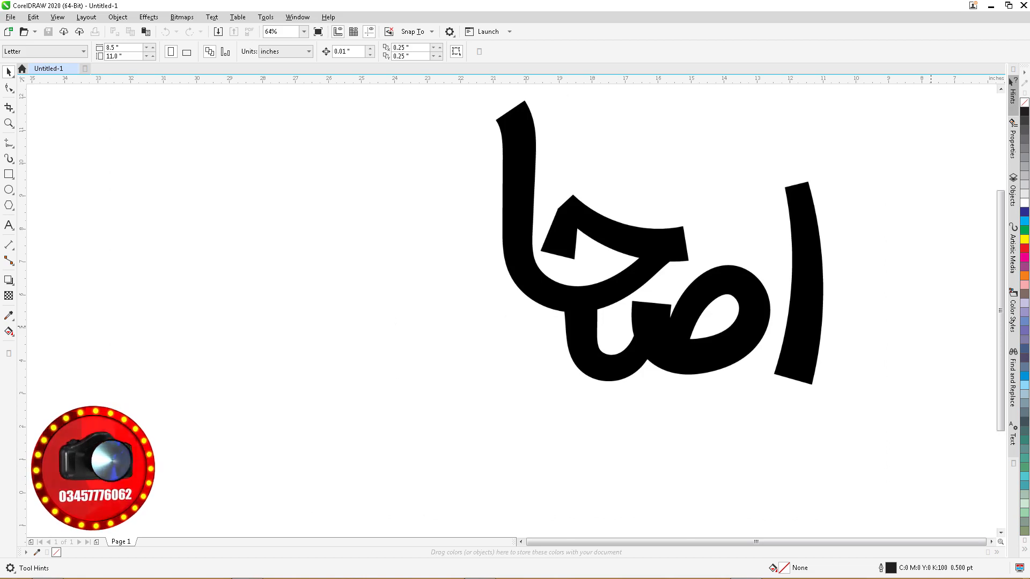
mouse_move(542, 361)
left_mouse_down()
mouse_move(534, 341)
mouse_move(509, 338)
mouse_move(407, 369)
mouse_move(376, 339)
mouse_move(374, 289)
left_mouse_up()
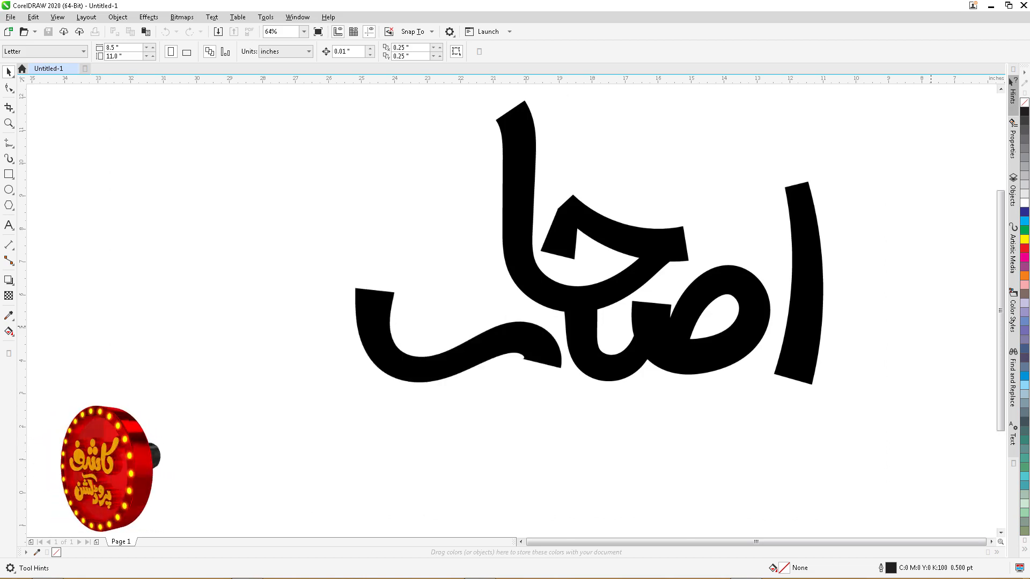
key("ctrl+z")
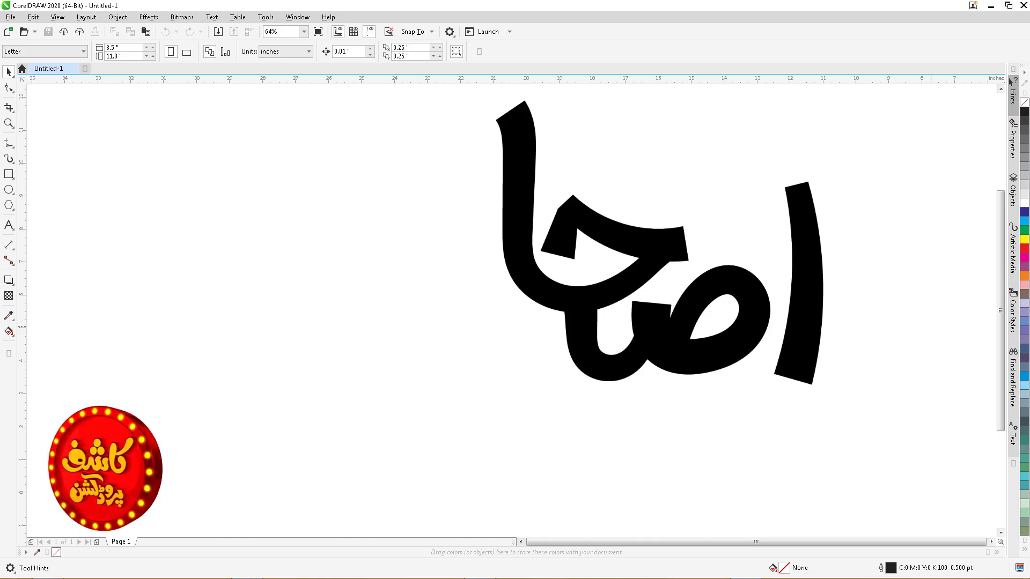
Step: Draw a wide wavy ب stroke left of the U-shaped stroke and, above it, a small U-shaped stroke with a د tail
mouse_move(547, 339)
left_mouse_down()
mouse_move(459, 363)
mouse_move(418, 359)
mouse_move(401, 342)
mouse_move(376, 293)
left_mouse_up()
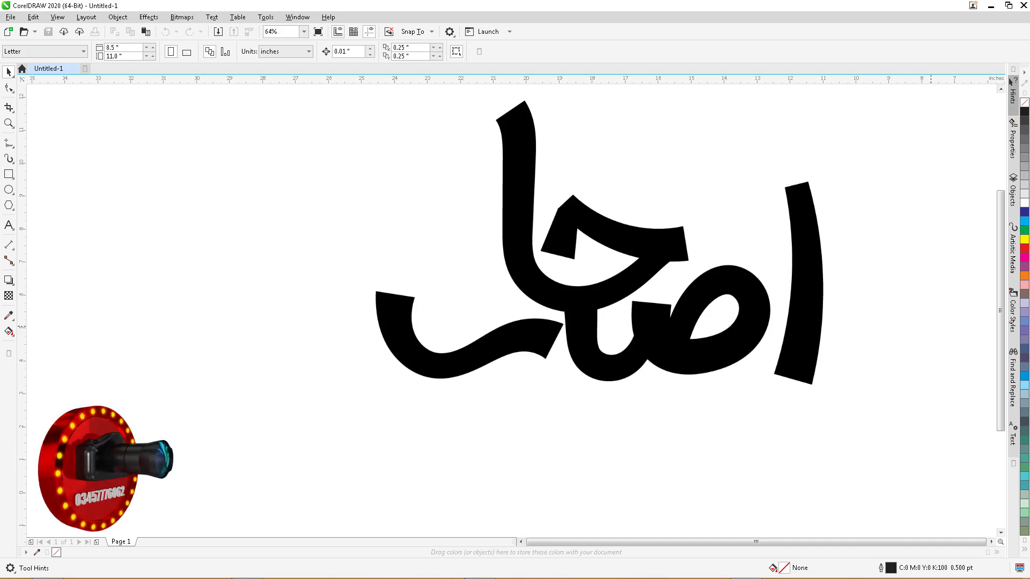
mouse_move(480, 231)
left_mouse_down()
mouse_move(455, 258)
mouse_move(434, 254)
mouse_move(428, 200)
left_mouse_up()
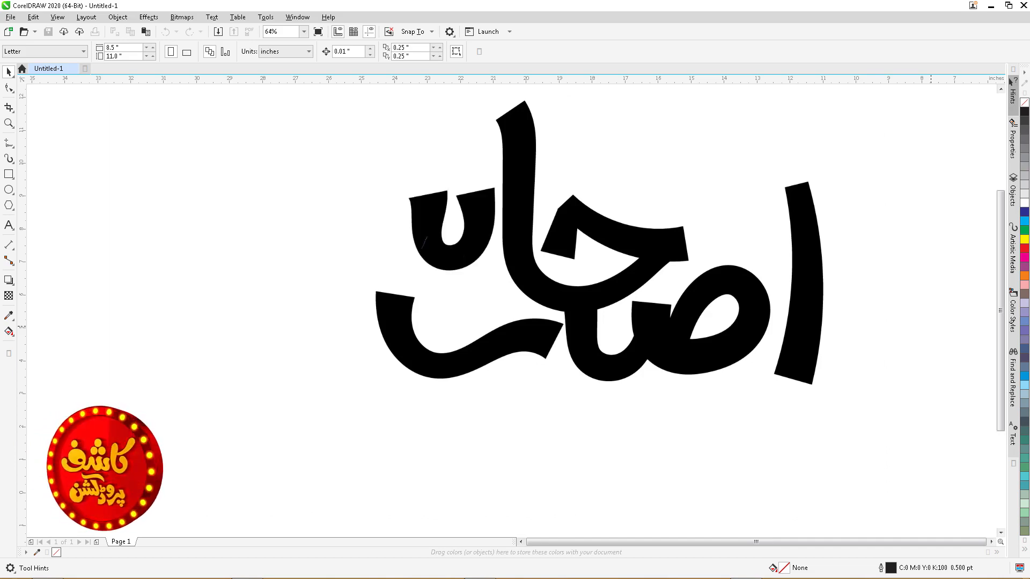
mouse_move(423, 248)
left_mouse_down()
mouse_move(401, 268)
mouse_move(378, 268)
left_mouse_up()
left_click_drag(431, 235, 379, 277)
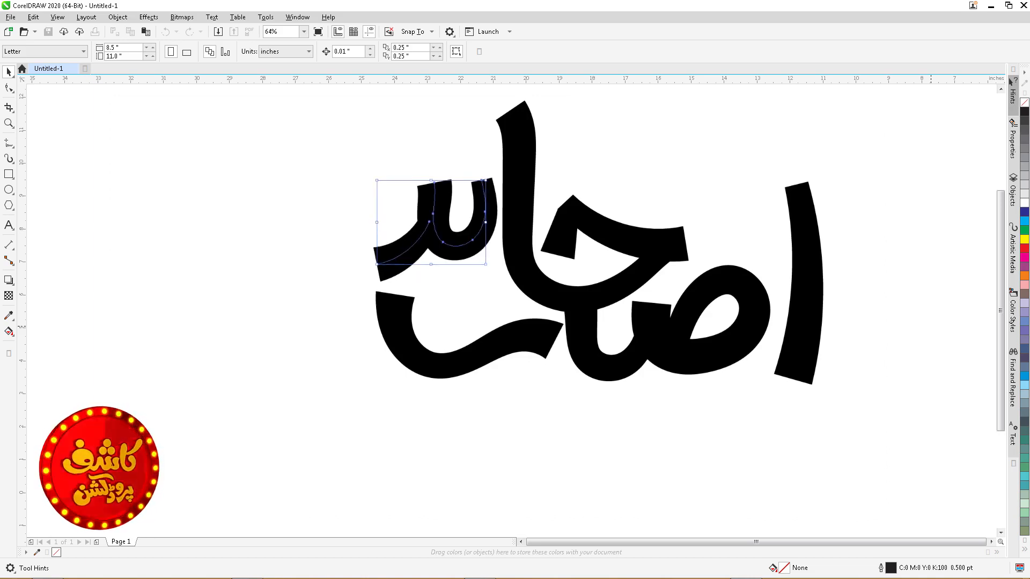
left_click(931, 327)
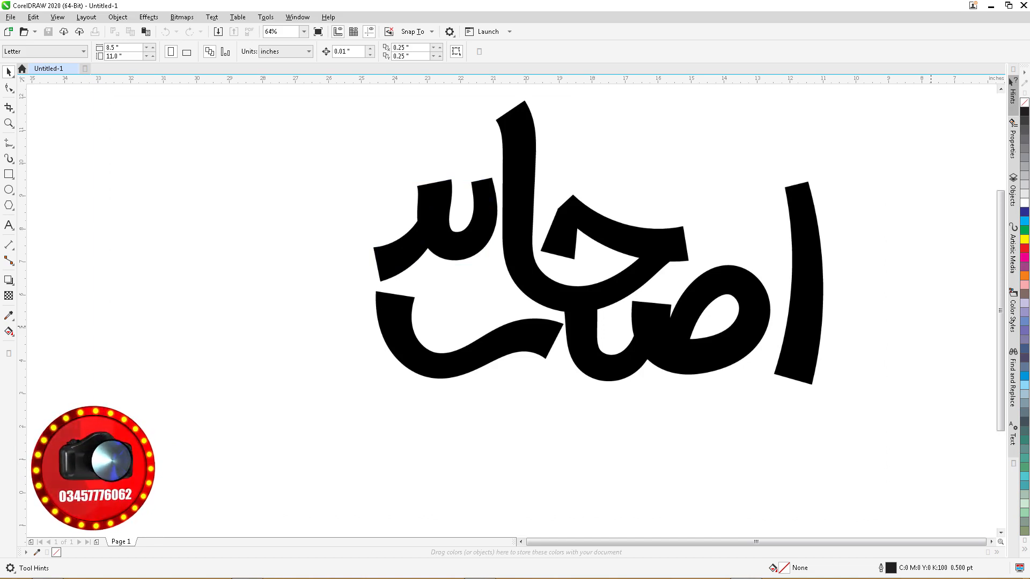
Step: Draw a slanted curved ر stroke left of the د and shift it slightly down and left
left_click_drag(354, 240, 353, 241)
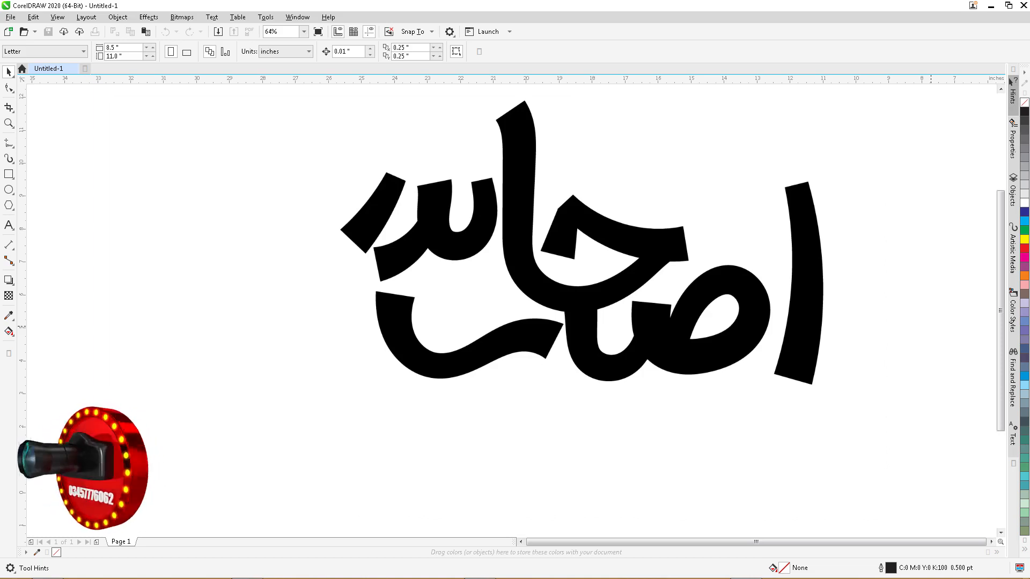
key("ctrl+z")
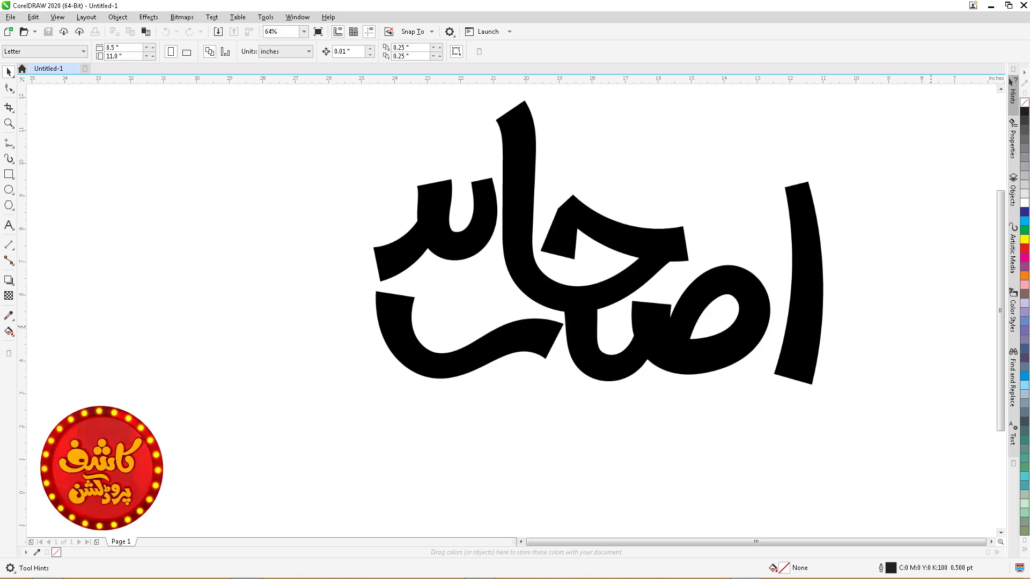
mouse_move(368, 222)
left_mouse_down()
mouse_move(333, 251)
mouse_move(334, 230)
left_mouse_up()
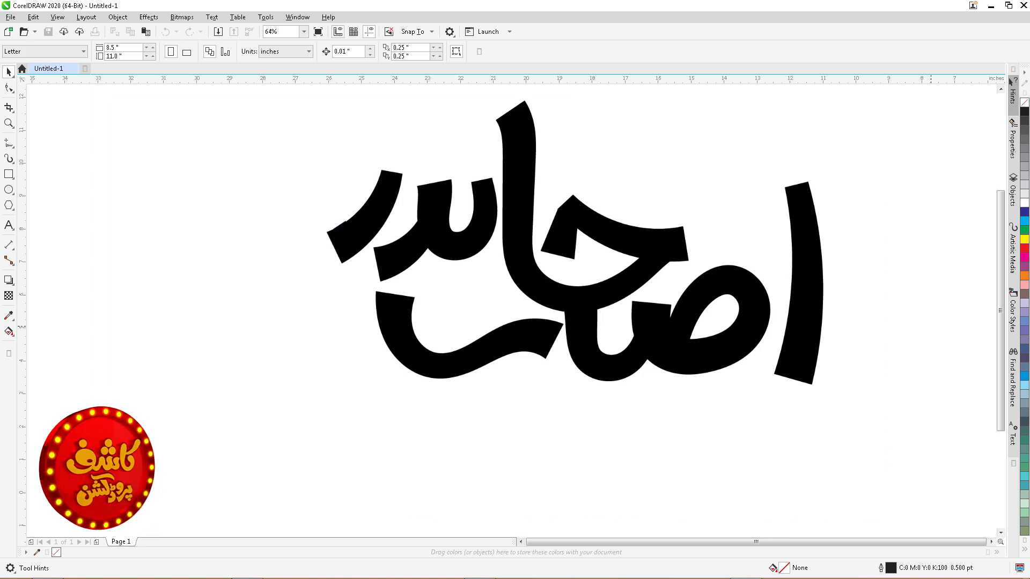
key("ctrl+z")
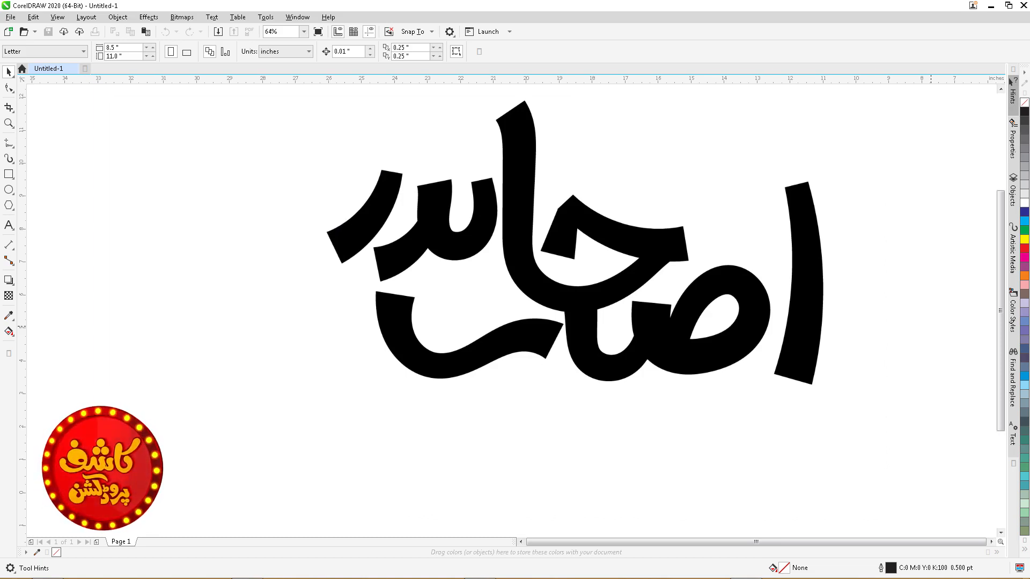
left_click_drag(367, 222, 364, 231)
key("Escape")
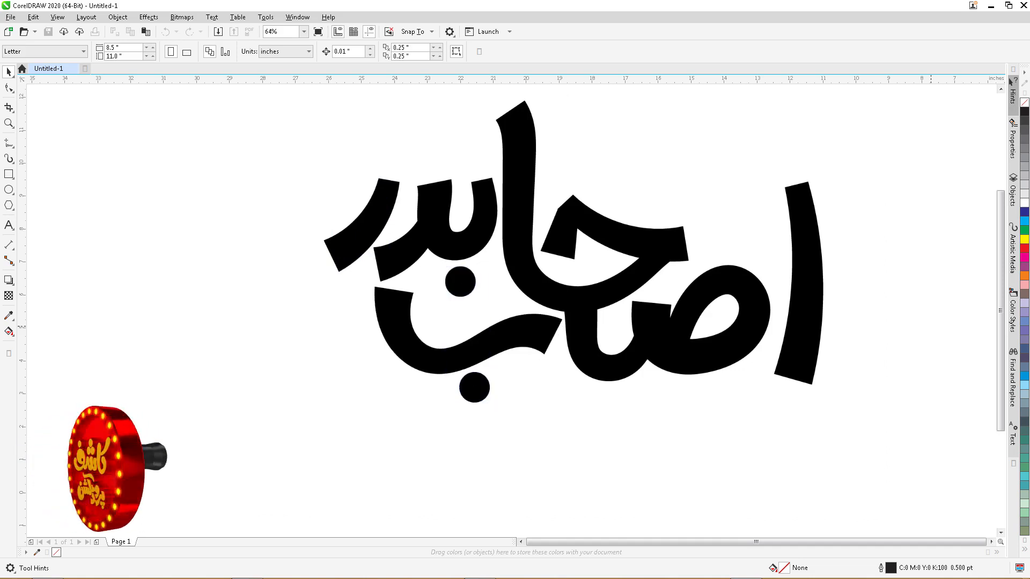
Step: Reposition the dot under the small upper ب slightly and shift the dot under the wide ب a little left
left_click(460, 282)
left_click_drag(460, 282, 461, 281)
left_click_drag(474, 387, 469, 386)
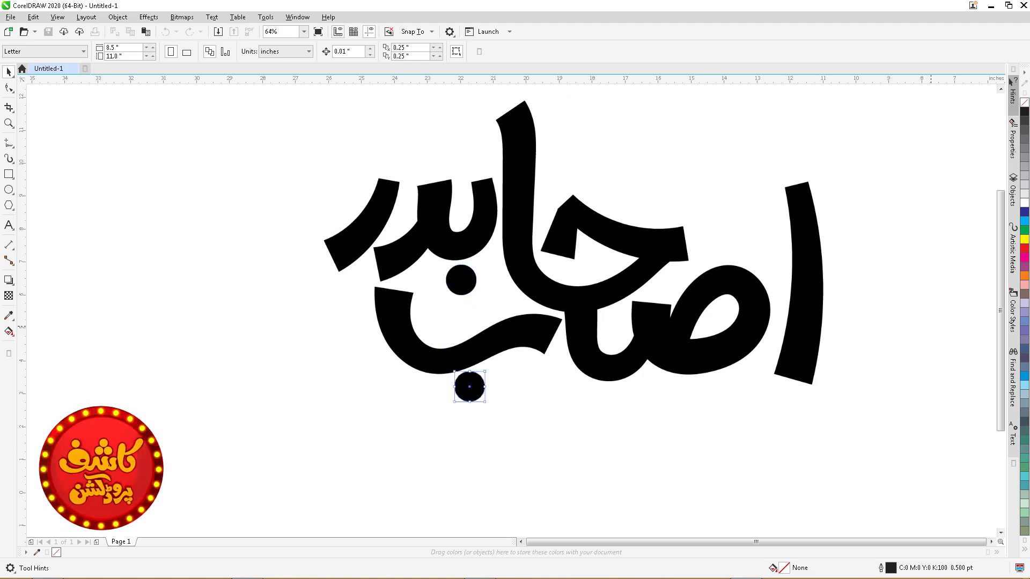